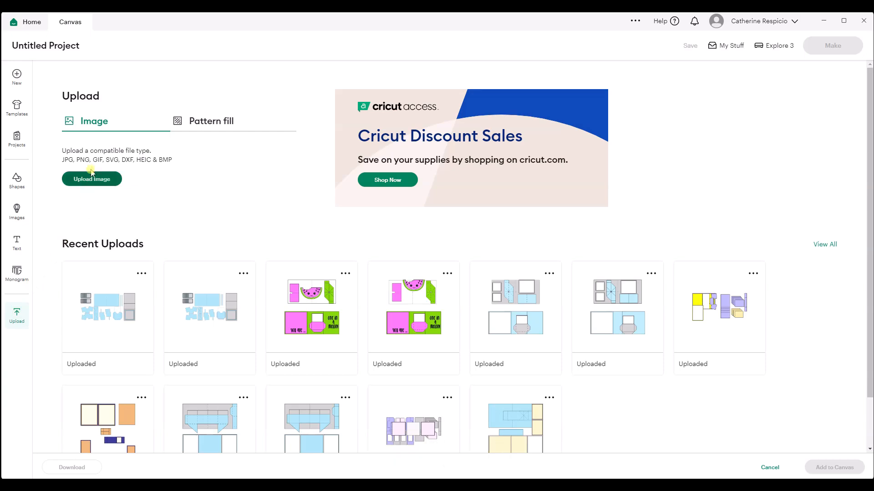
Upload the Wallet - Scored.svg file as an image and place it on the canvas
click(92, 182)
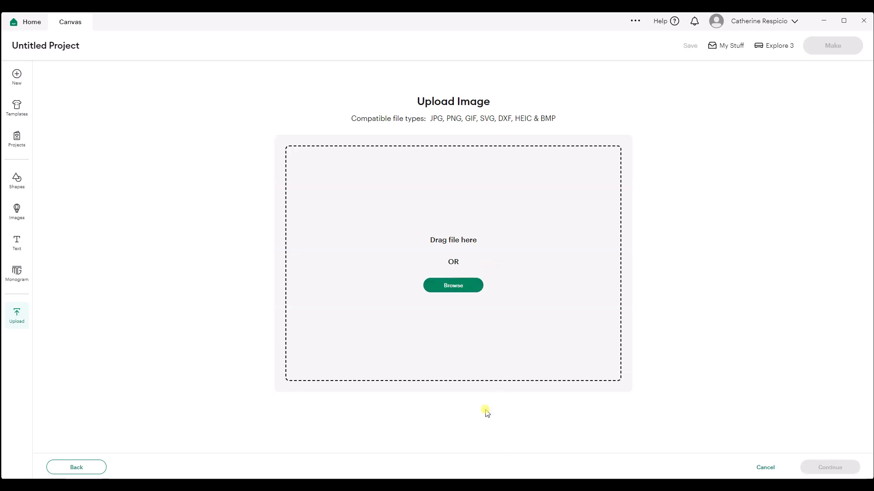
click(414, 490)
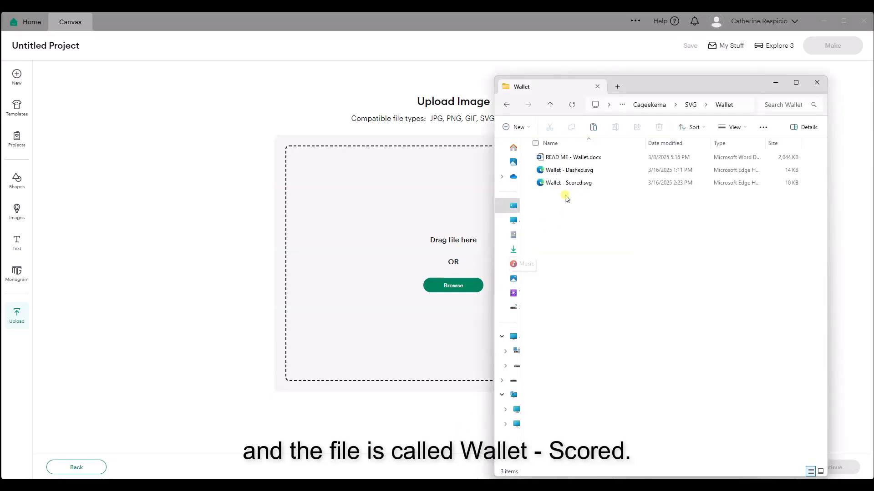
click(577, 182)
drag(583, 193, 394, 219)
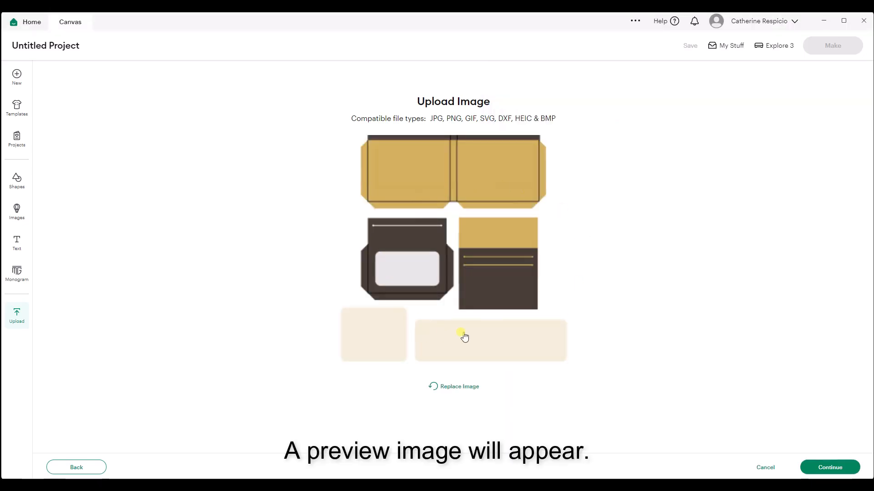
click(819, 468)
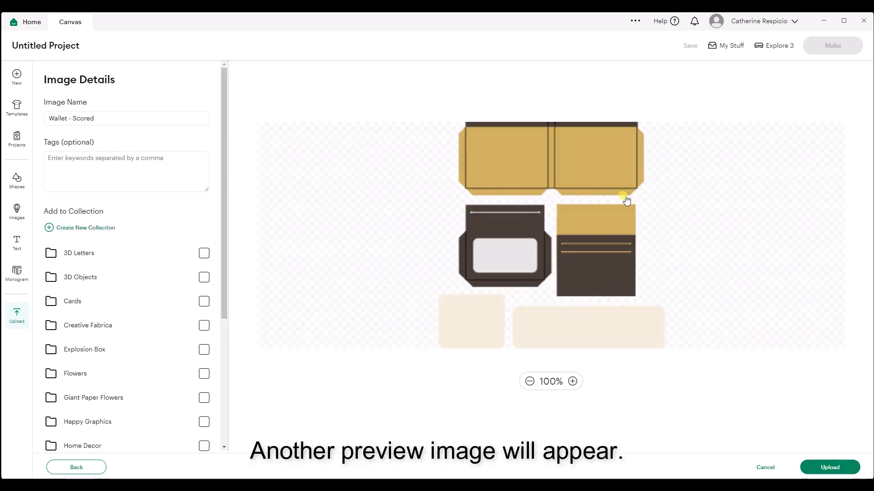
click(829, 469)
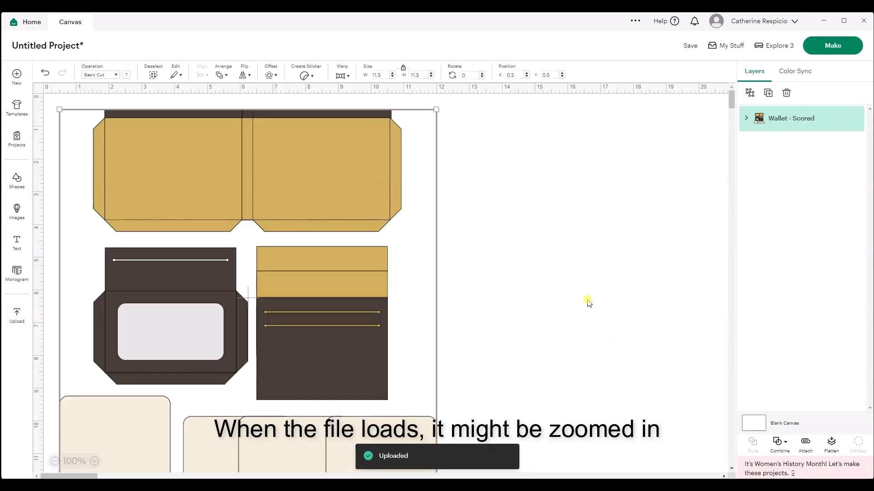
Ungroup the wallet design and move the gold pocket piece off the brown base to about X 12.2, Y 0.57
scroll(586, 300, down, 1)
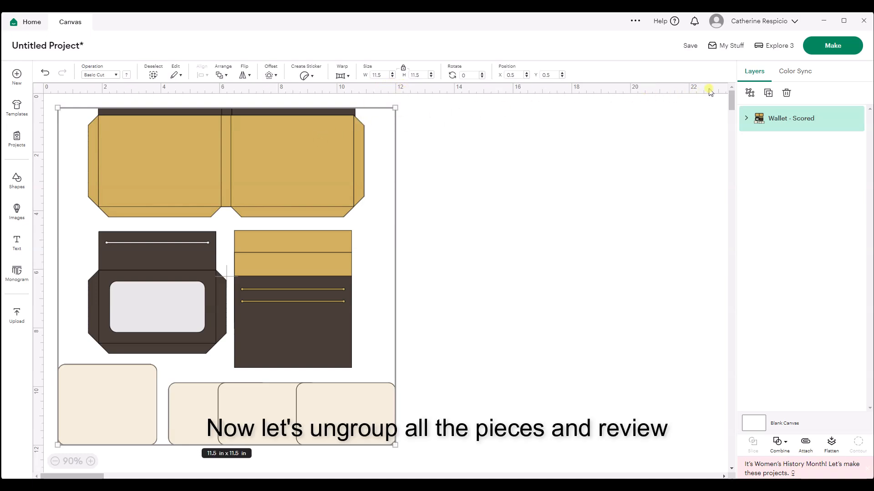
click(750, 95)
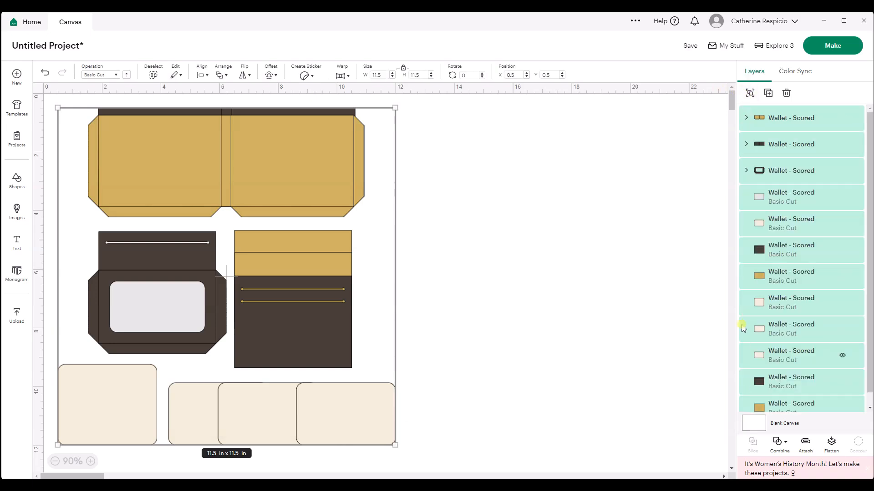
click(501, 163)
click(233, 167)
drag(234, 167, 548, 163)
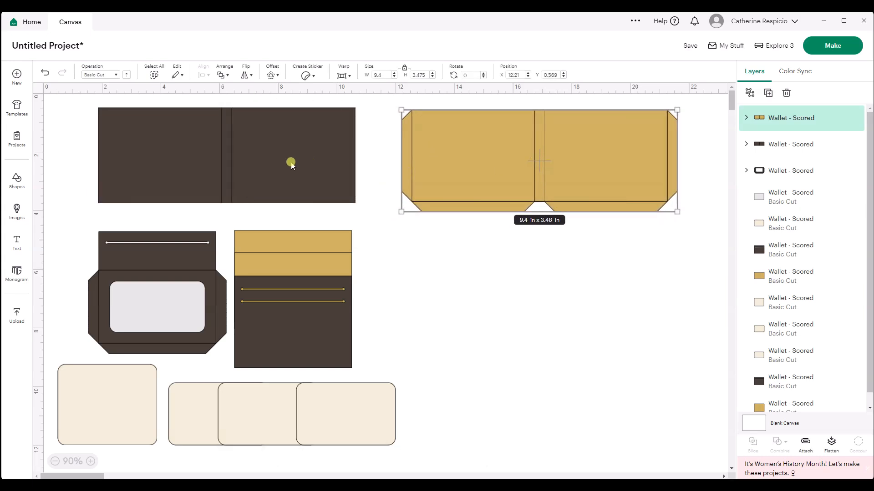
click(291, 163)
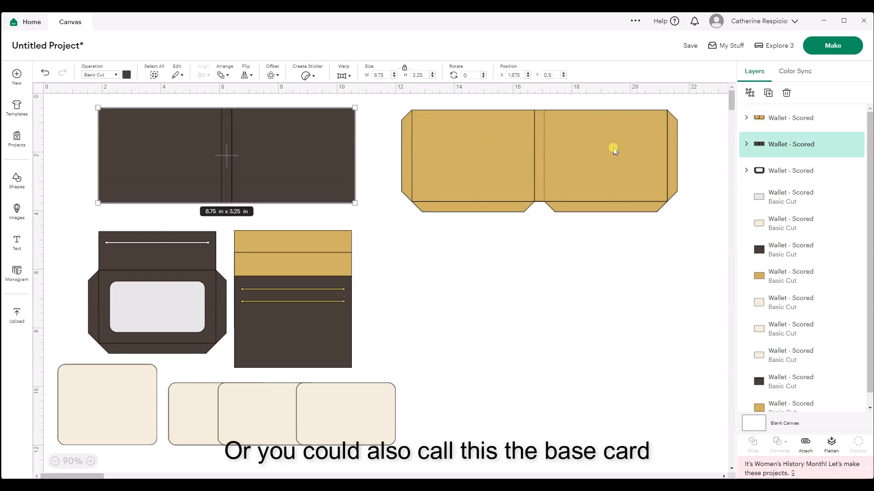
Move the two-slit brown panel below the gold pocket piece at about X 17.2, Y 5.5, and stack both gold backing pieces with it
drag(317, 323, 614, 304)
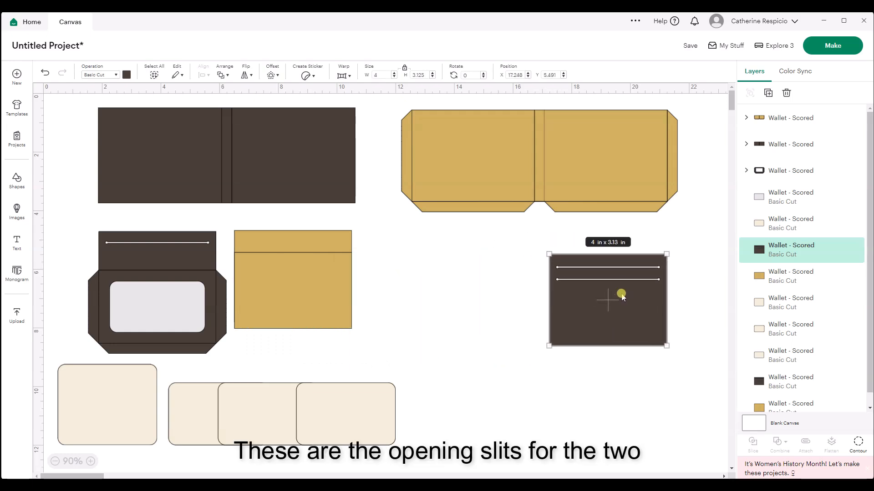
drag(297, 288, 608, 306)
drag(288, 282, 605, 300)
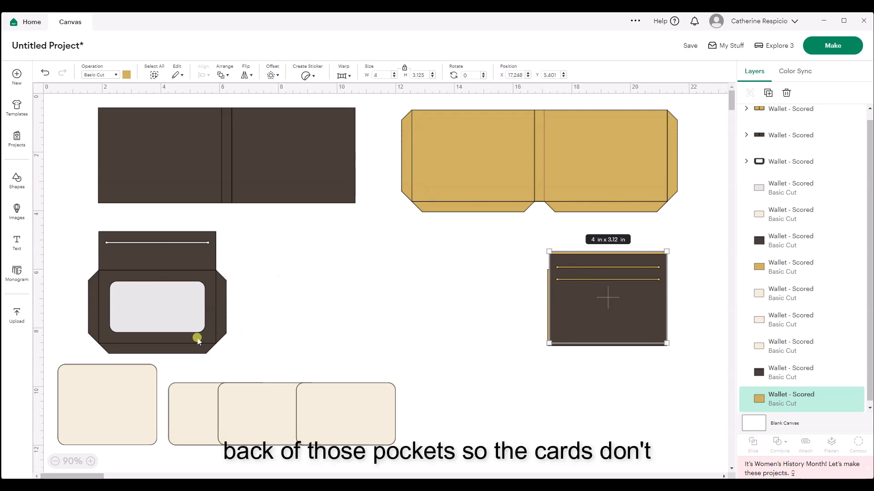
Lay out the single-slit brown panel, the ID pocket frame and the grey window piece side by side in the middle row
drag(188, 256, 505, 276)
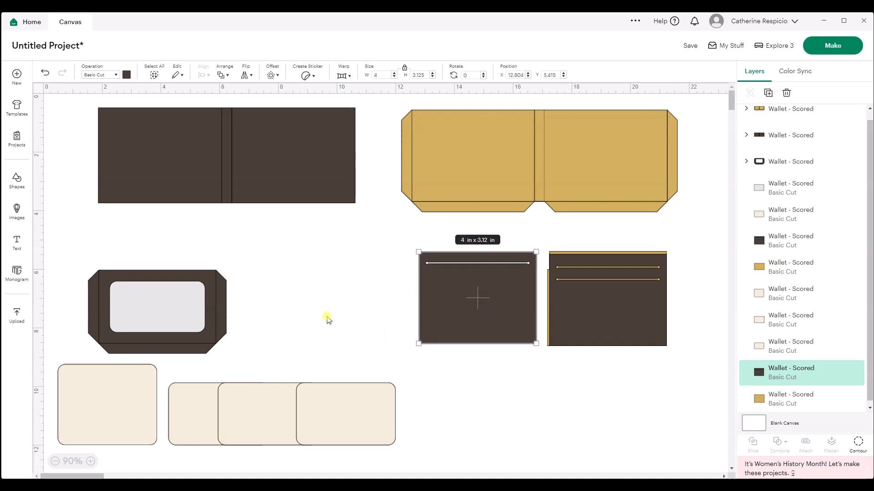
drag(140, 346, 300, 339)
click(159, 318)
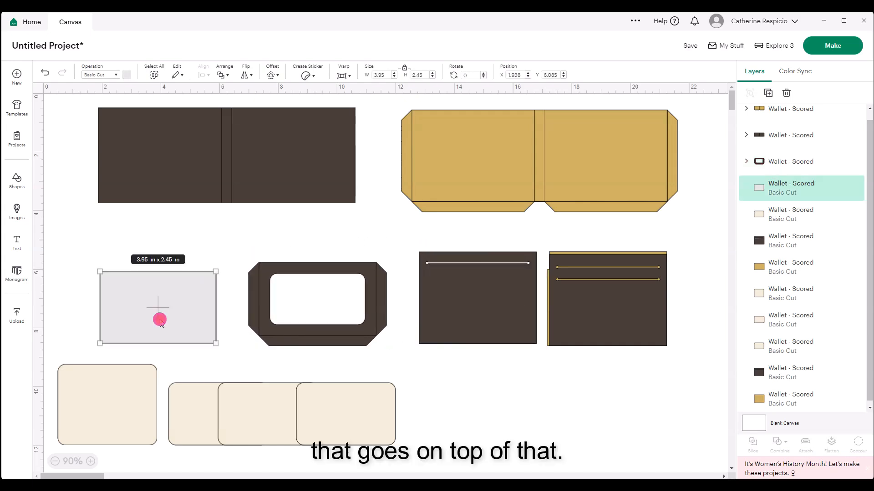
mouse_move(123, 322)
mouse_down()
mouse_move(288, 313)
mouse_move(128, 315)
mouse_up()
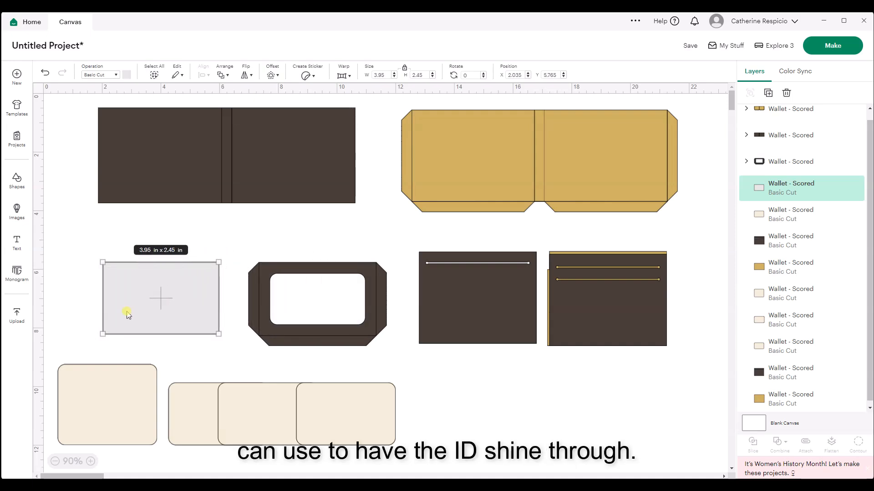
Move the rightmost cream card to about X 9.46, Y 9.85, and nudge the large cream card to about X 0.58, Y 9.28
drag(338, 418, 363, 417)
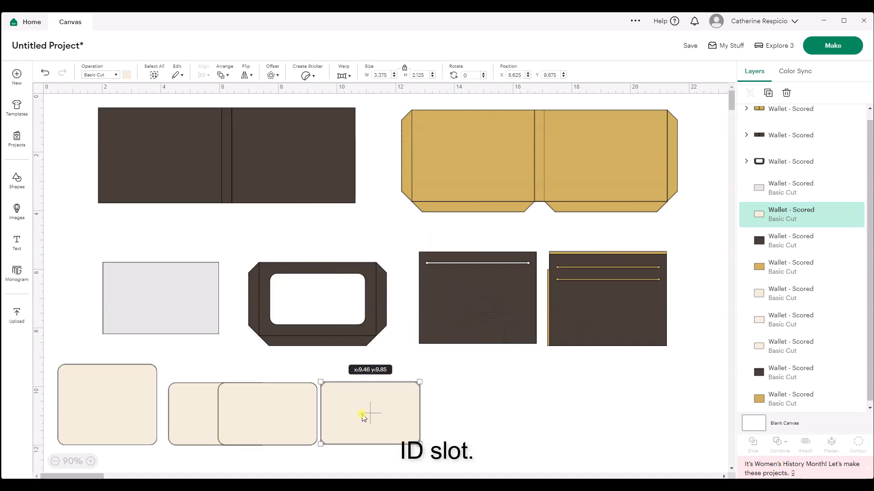
click(91, 418)
mouse_move(96, 418)
mouse_down()
mouse_move(394, 296)
mouse_move(468, 304)
mouse_move(165, 331)
mouse_move(94, 376)
mouse_move(99, 419)
mouse_up()
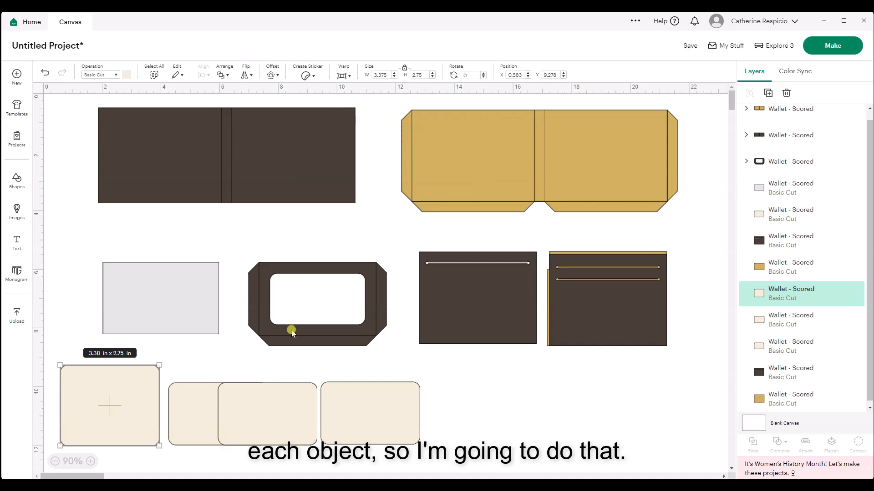
Set the fold lines of the brown base to the Score operation and attach them to the base
click(289, 181)
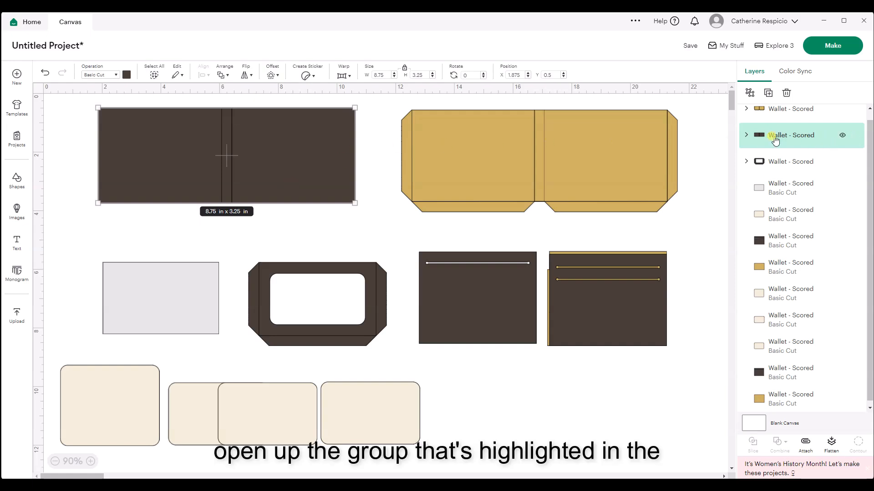
click(748, 136)
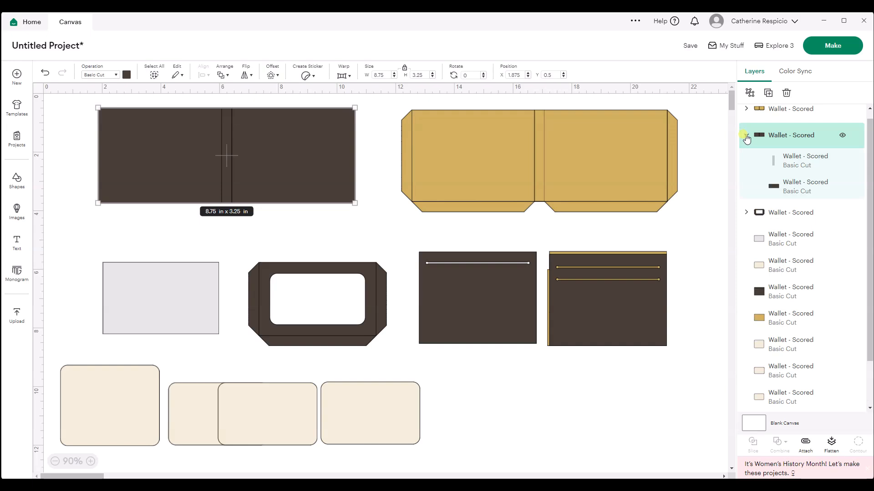
click(765, 158)
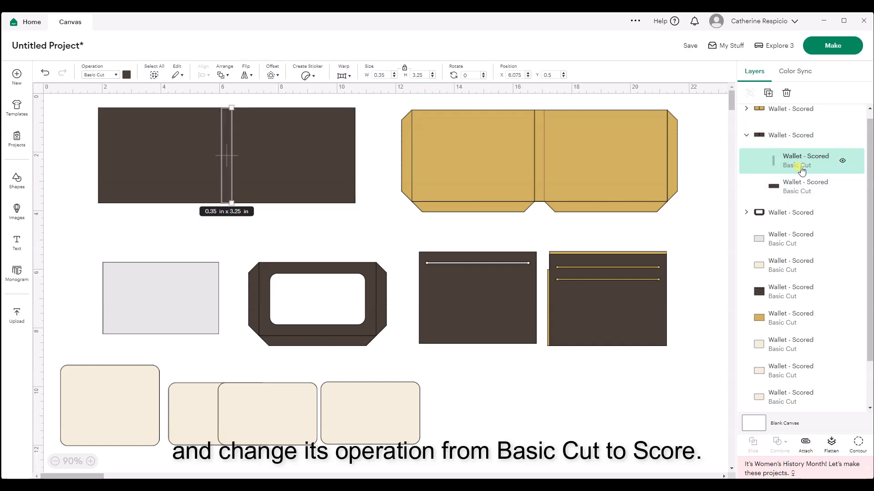
click(114, 75)
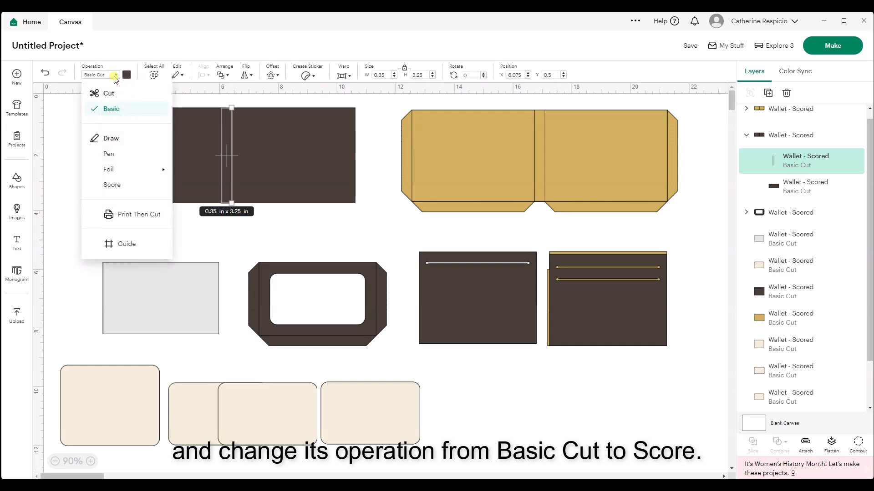
click(119, 187)
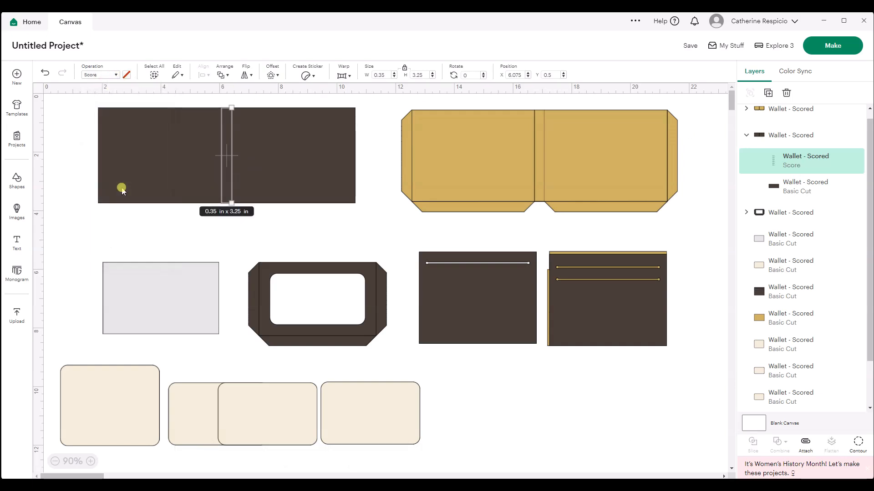
click(765, 135)
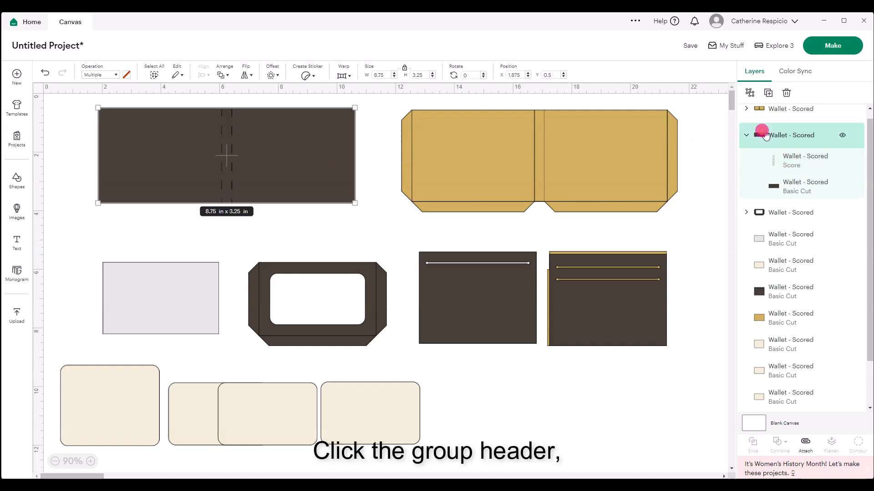
click(805, 443)
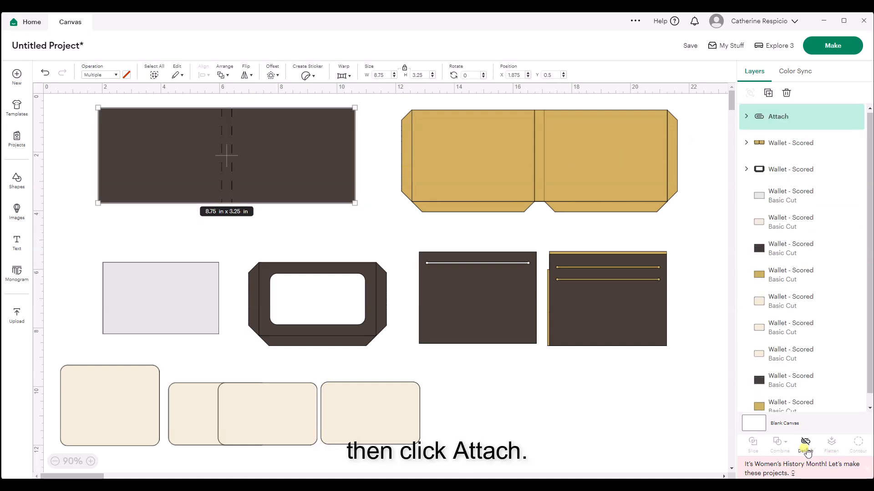
Set both fold-line layers of the gold pocket piece to Score and attach the whole group
click(575, 150)
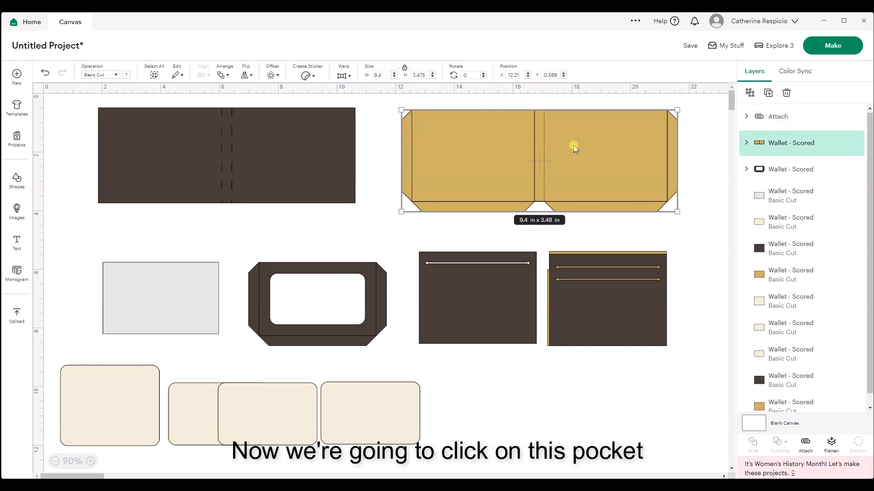
click(745, 144)
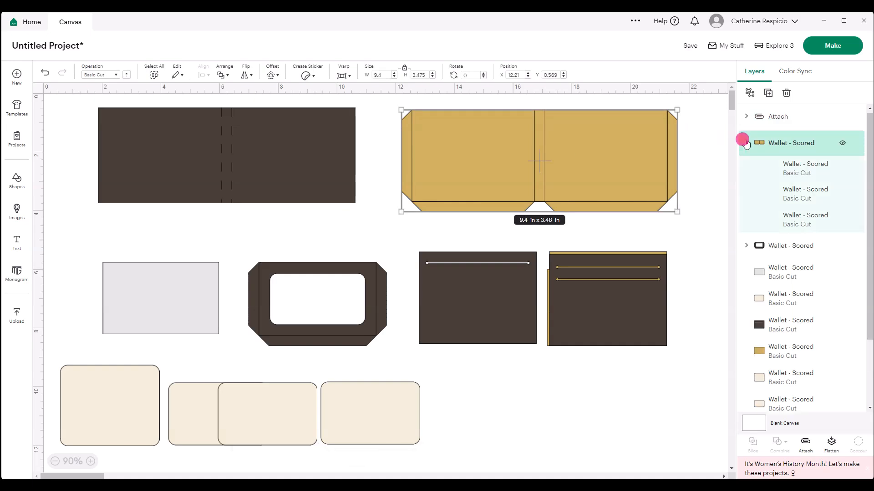
click(794, 168)
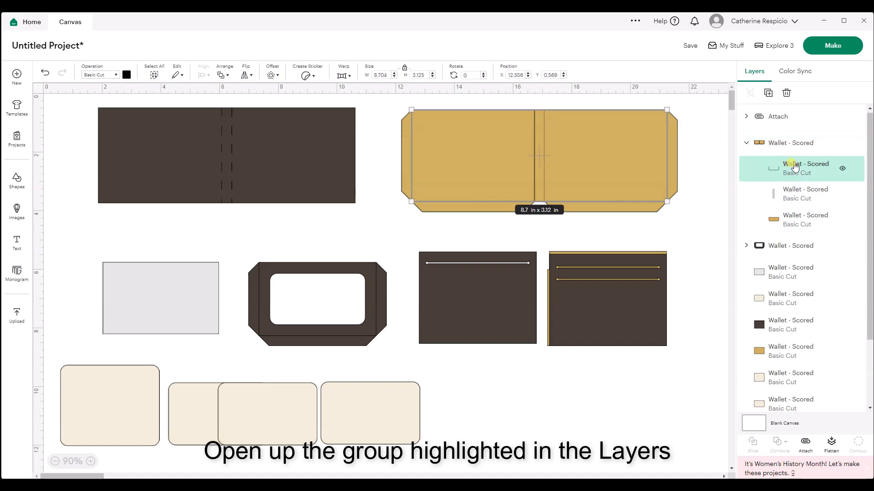
shift+click(794, 190)
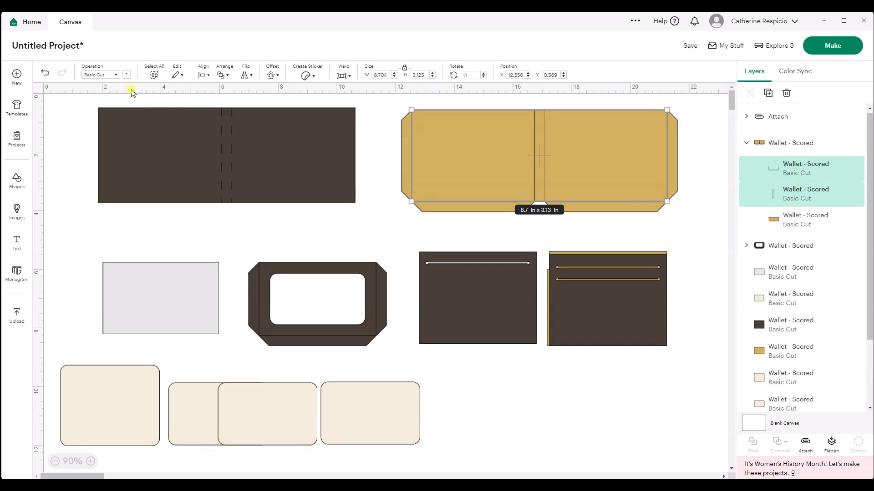
click(117, 76)
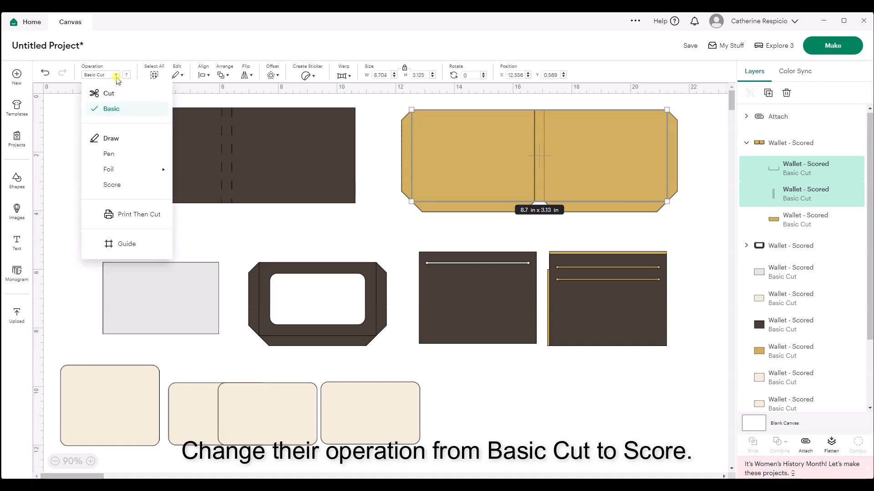
click(112, 184)
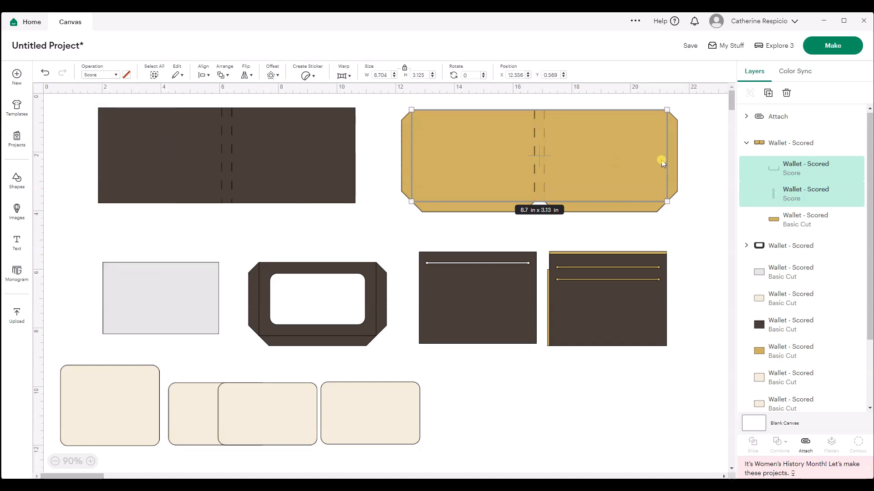
click(779, 143)
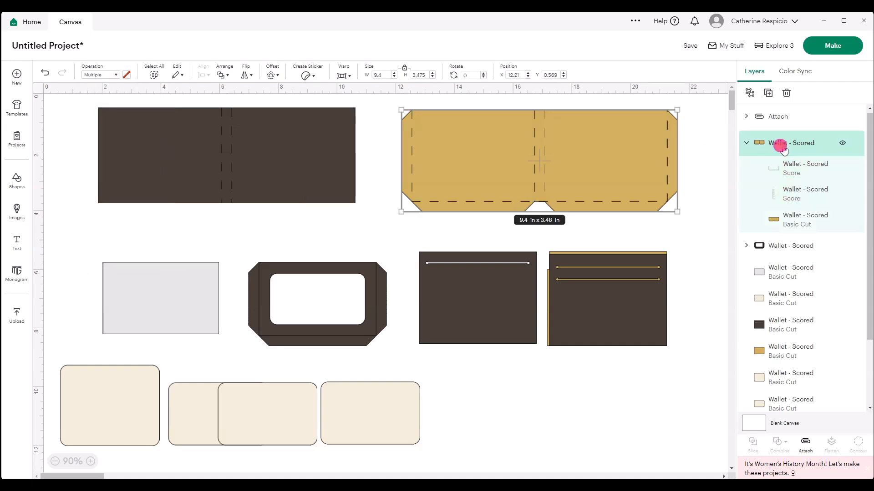
click(805, 448)
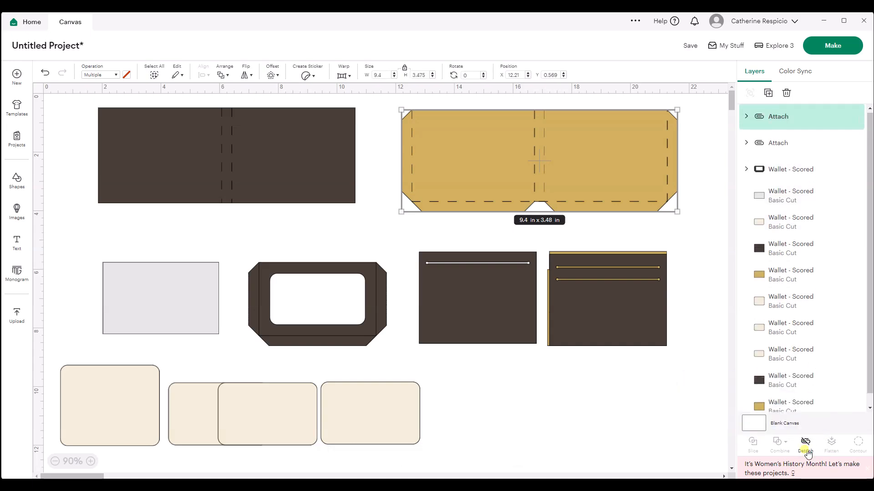
Set the fold lines of the ID pocket to the Score operation and attach the whole ID pocket group
click(264, 266)
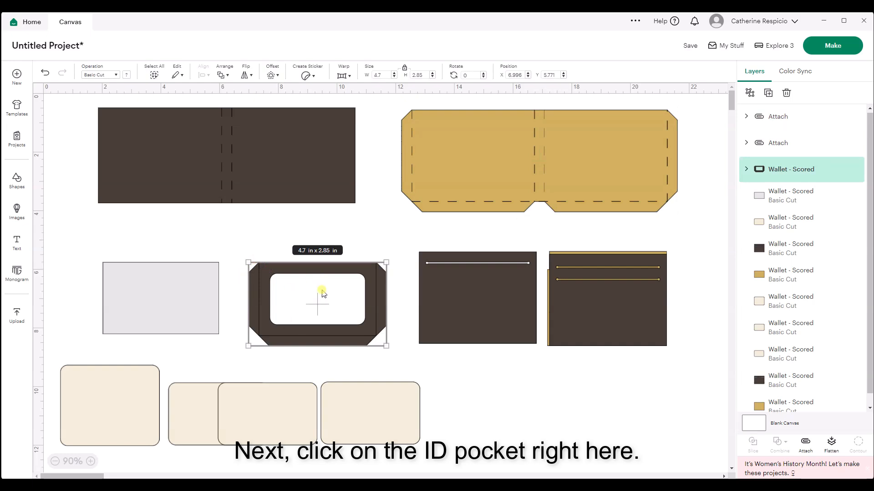
click(747, 169)
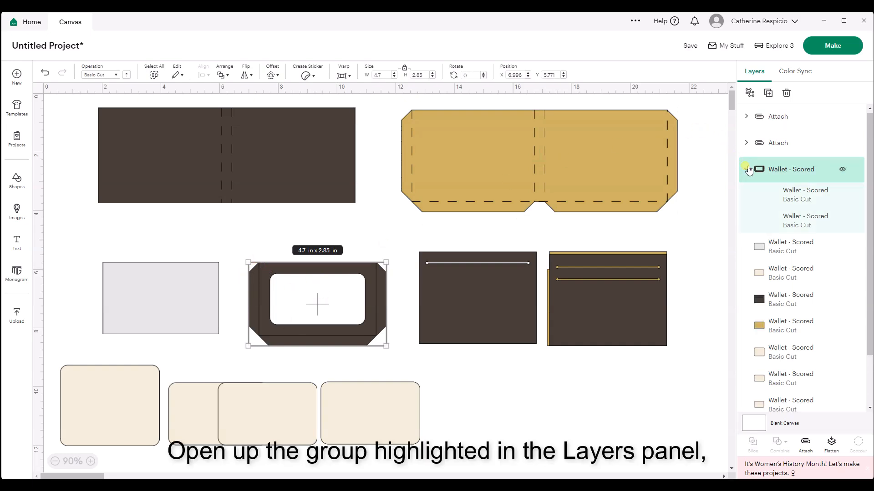
click(796, 200)
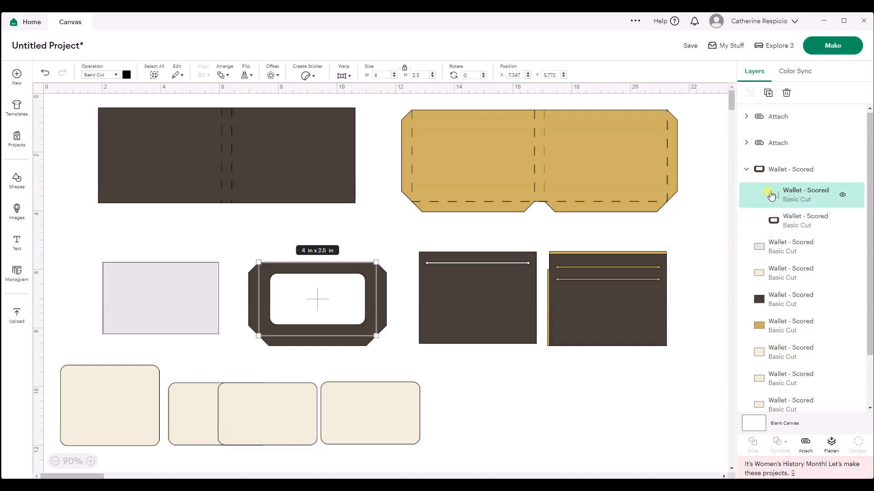
click(96, 75)
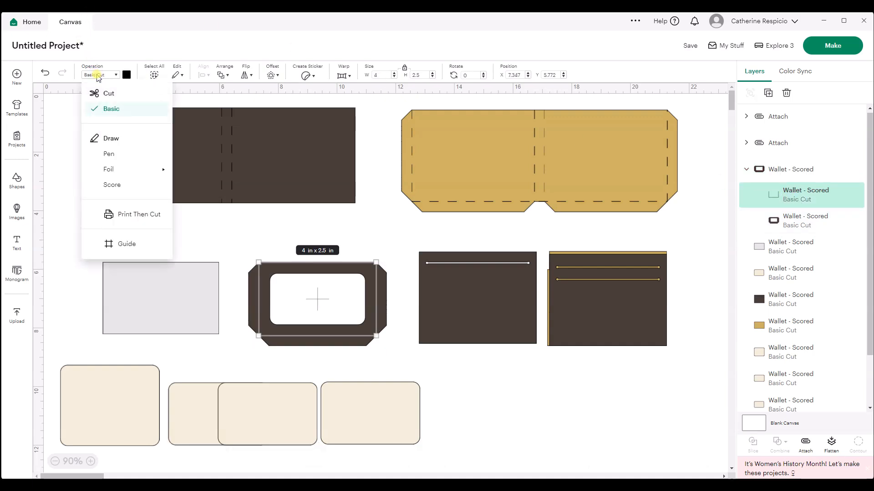
click(114, 185)
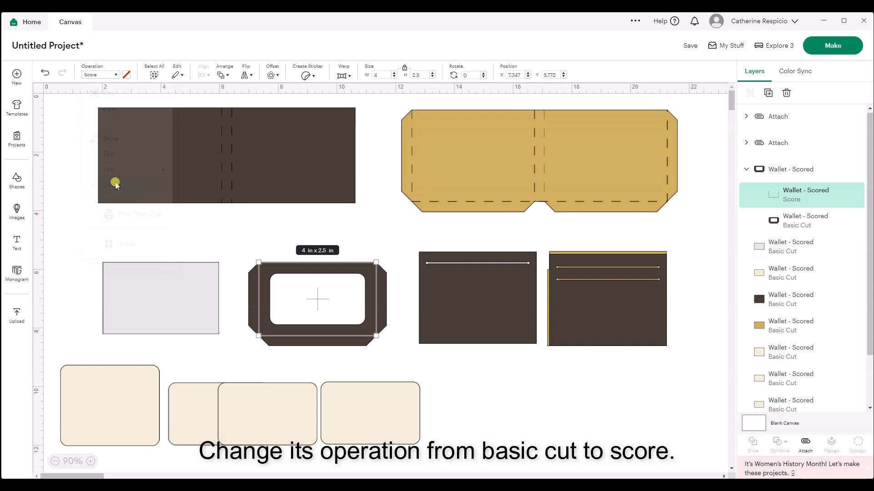
click(779, 179)
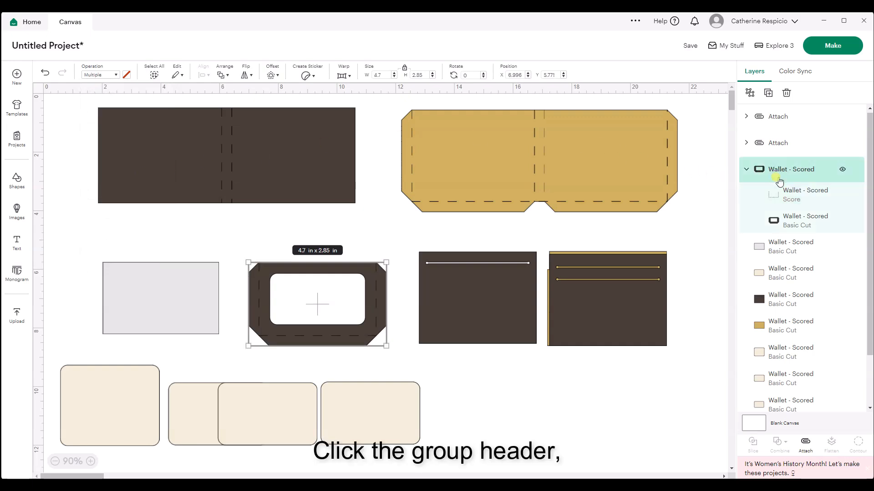
click(806, 442)
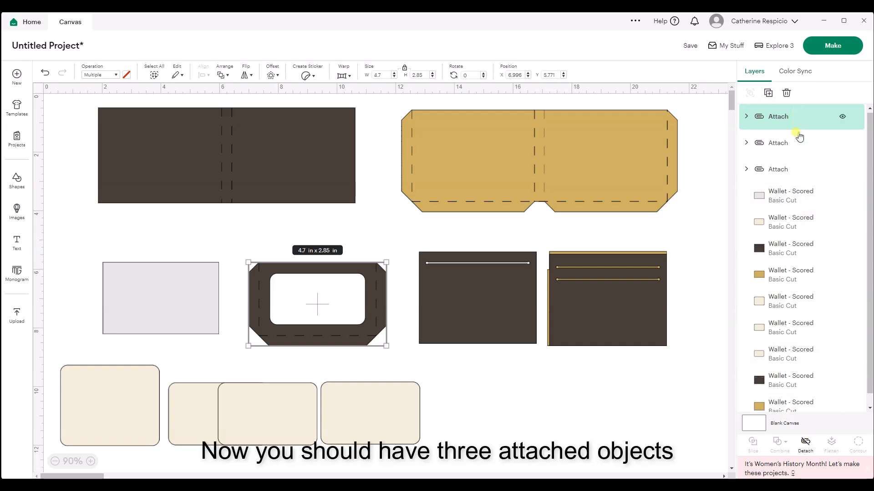
scroll(786, 336, down, 1)
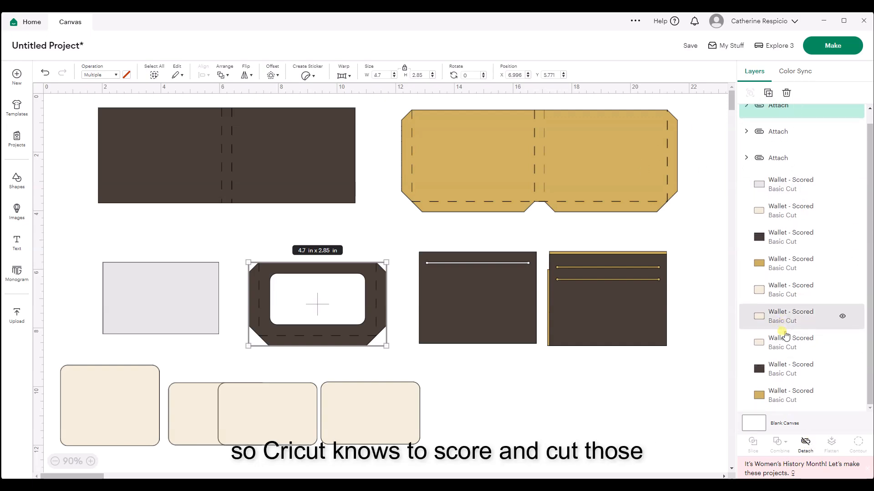
scroll(774, 364, up, 1)
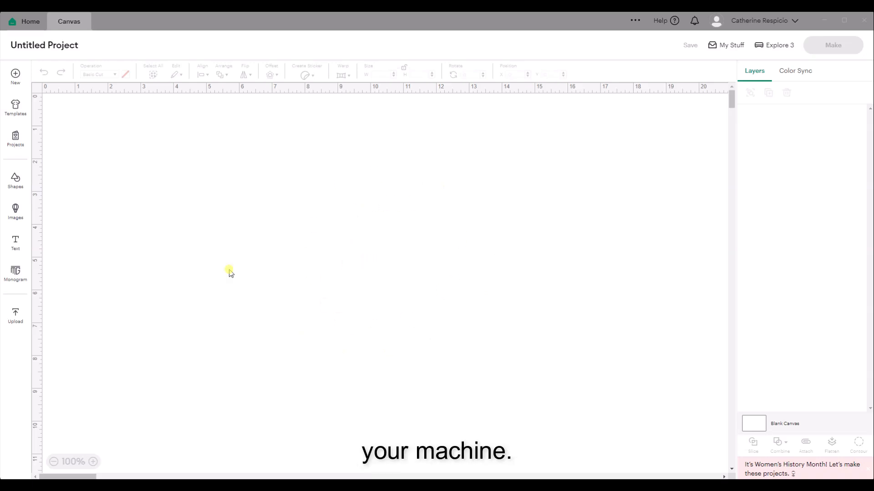
Upload the Wallet - Dashed.svg file from the Wallet folder and place it on the empty canvas
click(9, 321)
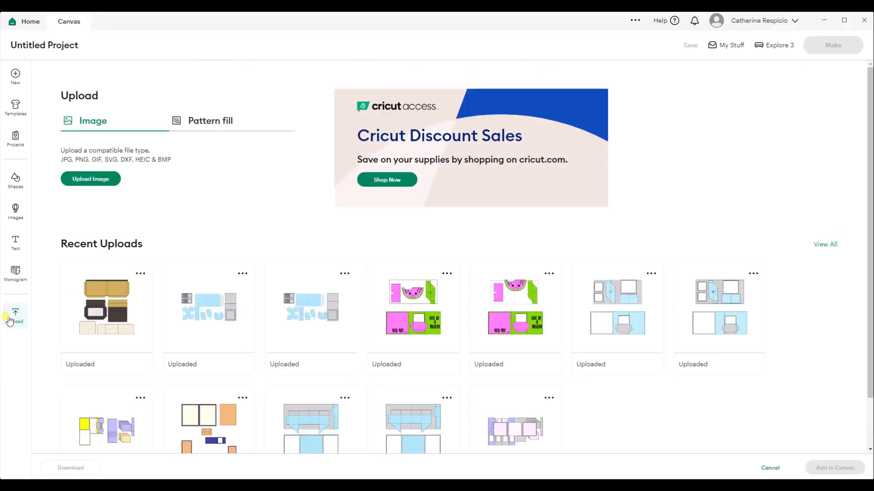
click(96, 181)
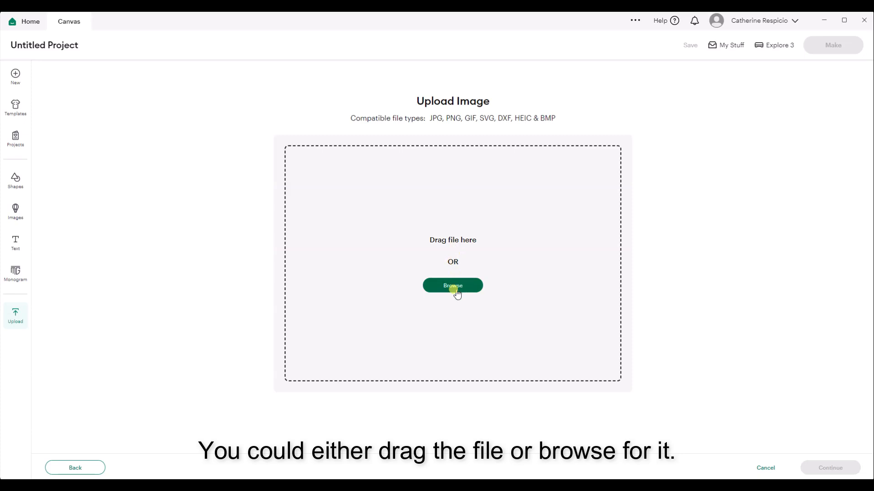
click(436, 488)
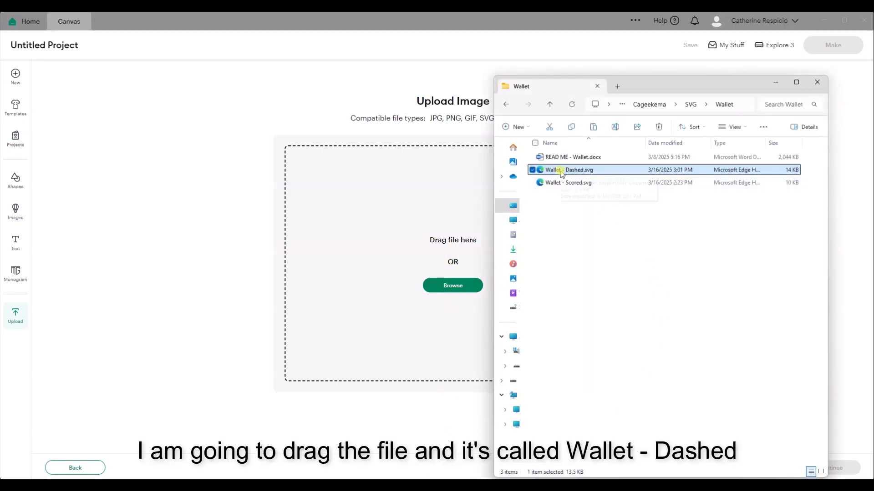
drag(585, 171, 418, 242)
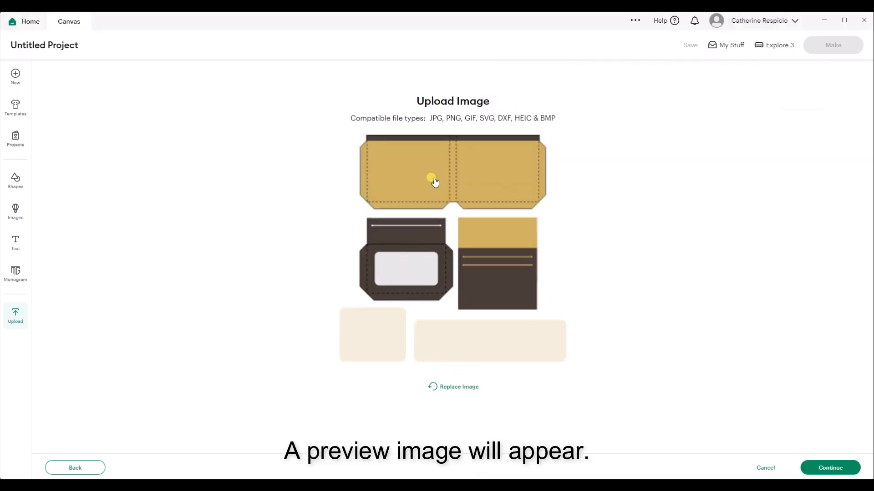
click(828, 468)
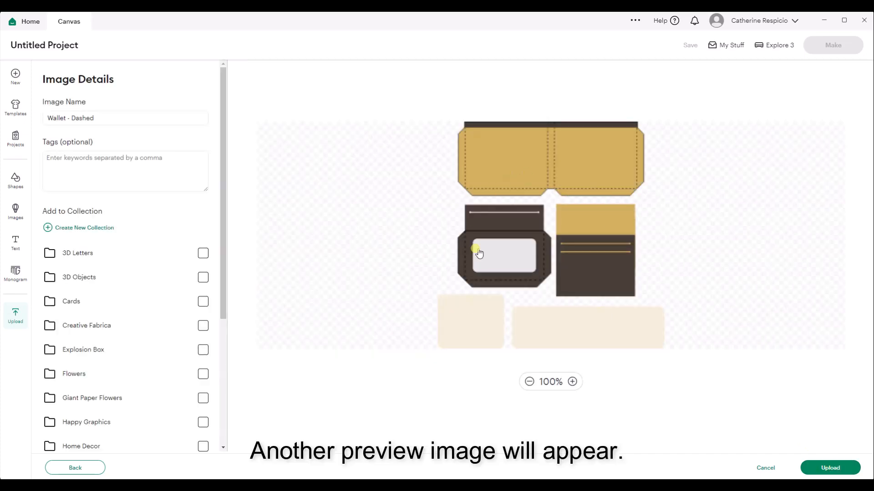
click(836, 469)
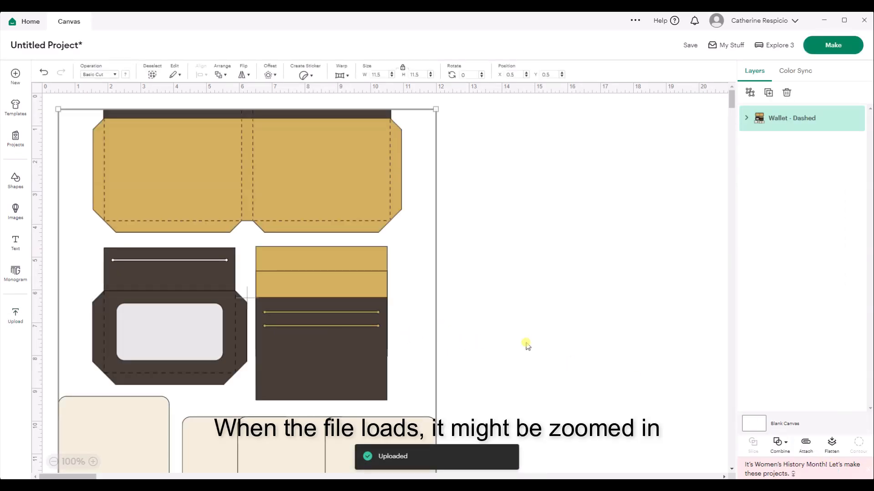
Ungroup the dashed wallet design and move the gold pocket piece off the brown base to about X 12.23, Y 0.68
key(ctrl+minus)
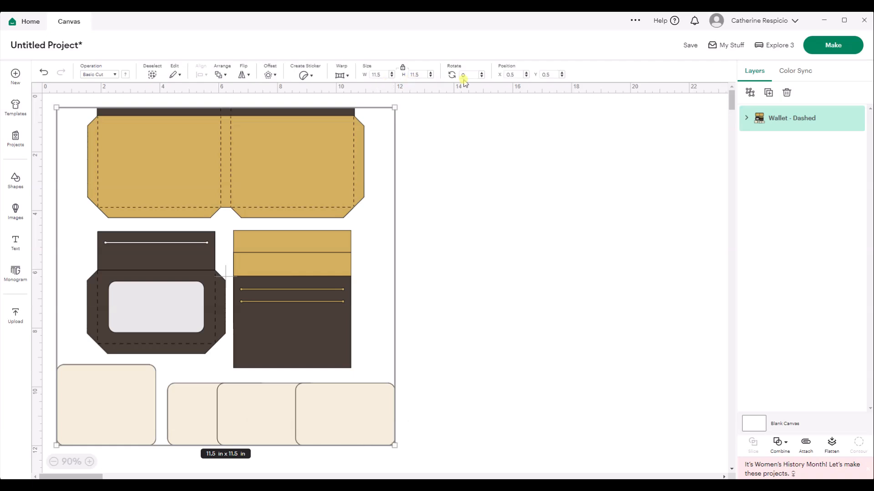
click(750, 94)
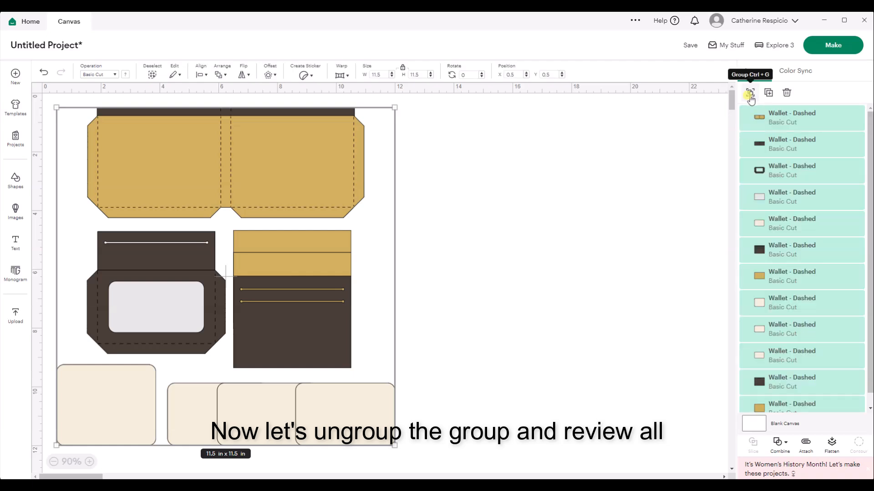
click(587, 138)
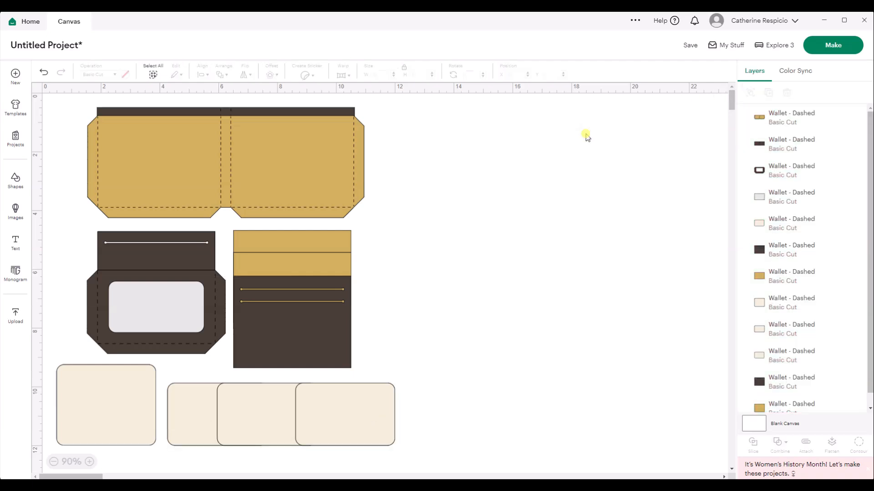
click(223, 161)
drag(207, 164, 523, 162)
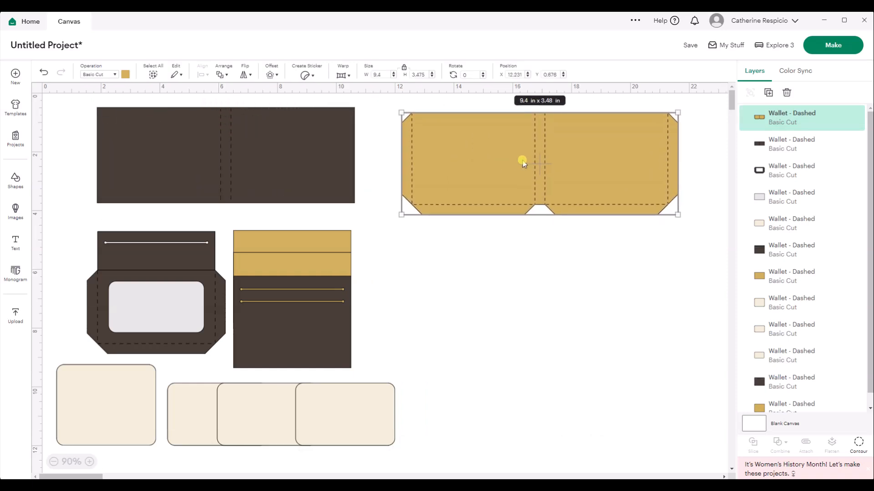
click(321, 169)
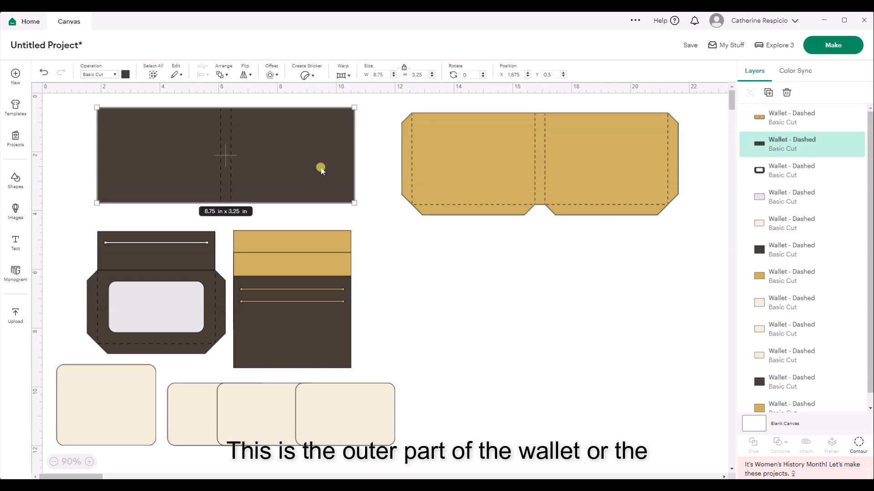
Move the double-slit brown panel and the two gold panels beneath the gold pocket piece, with the gold panels at about X 17.03, Y 5.05
drag(295, 331, 600, 303)
drag(400, 323, 297, 213)
drag(302, 289, 614, 305)
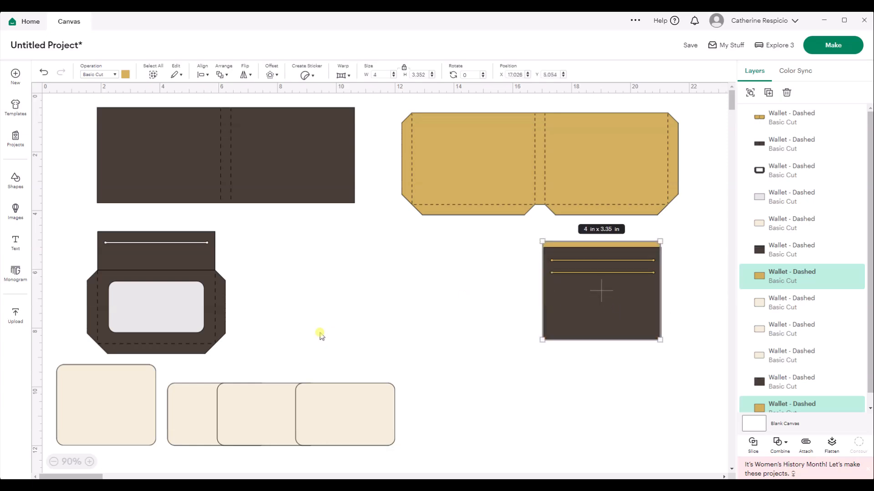